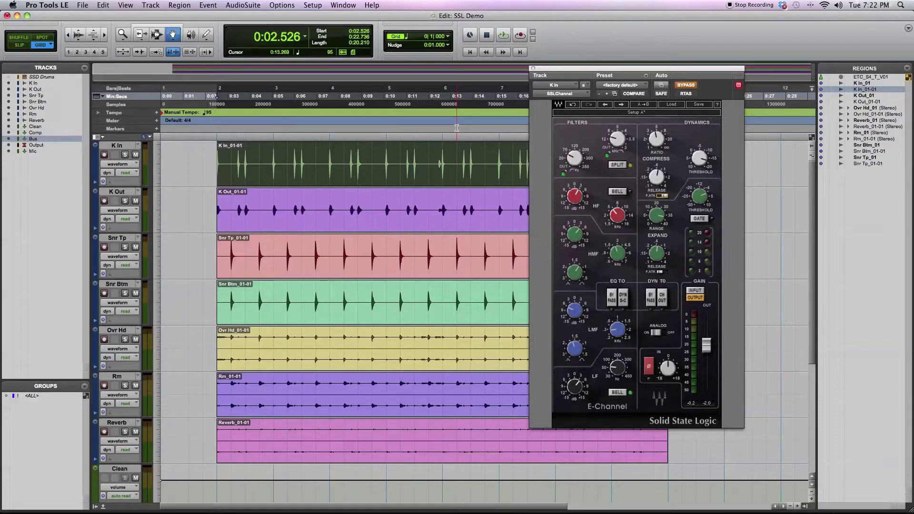
# Step: Select the K In track, show the mixer, start playback and solo K In
pyautogui.click(126, 148)
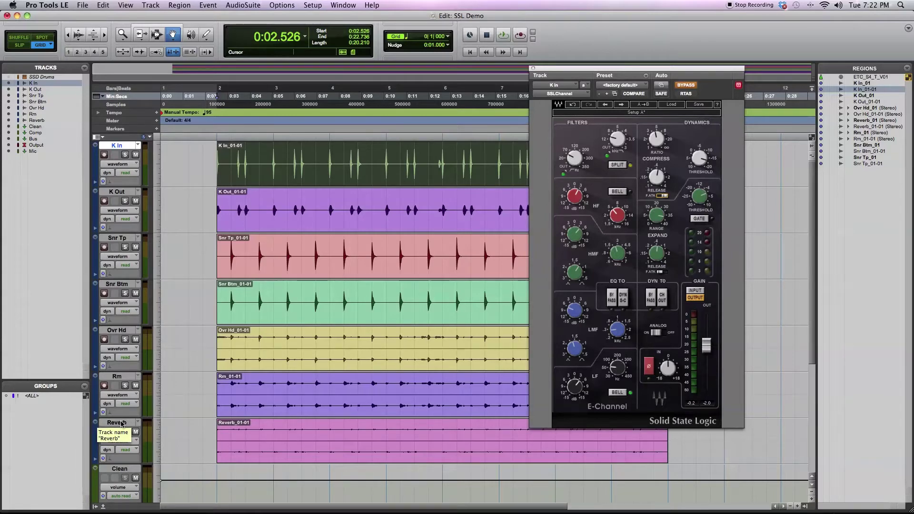
pyautogui.press('super+equal')
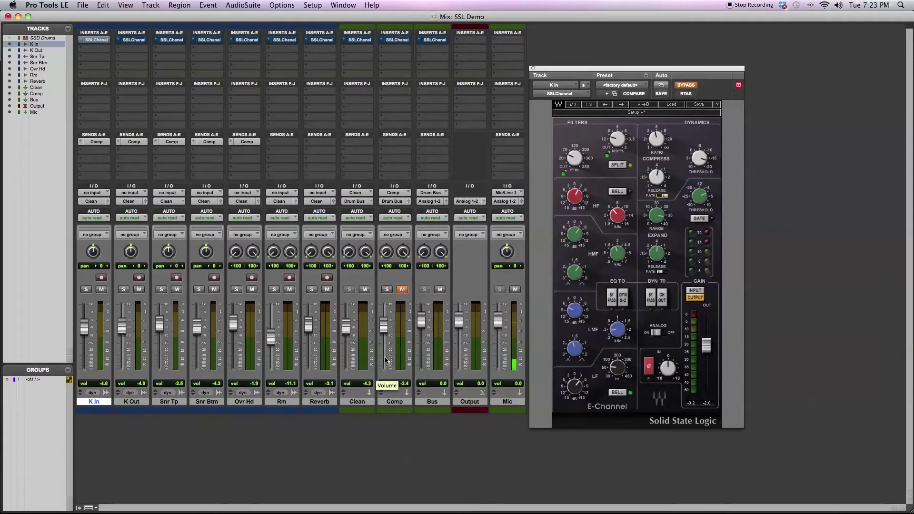
pyautogui.press('space')
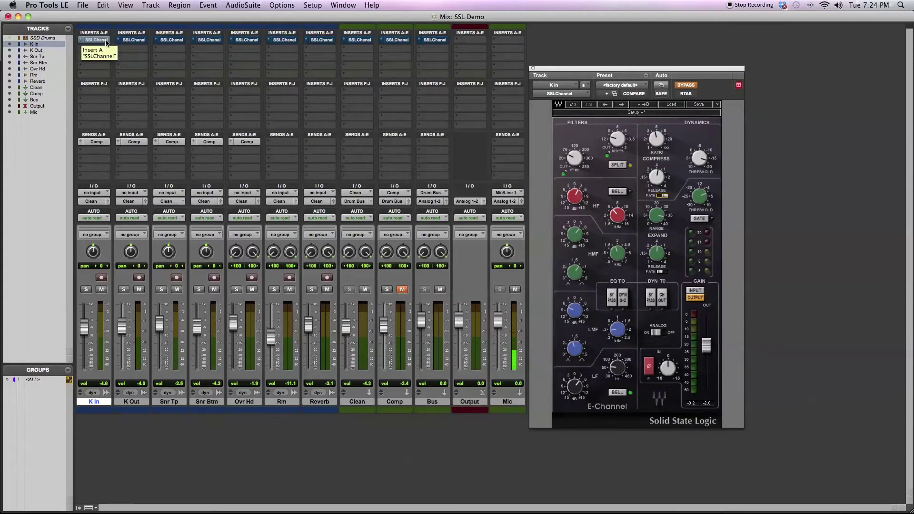
pyautogui.click(86, 290)
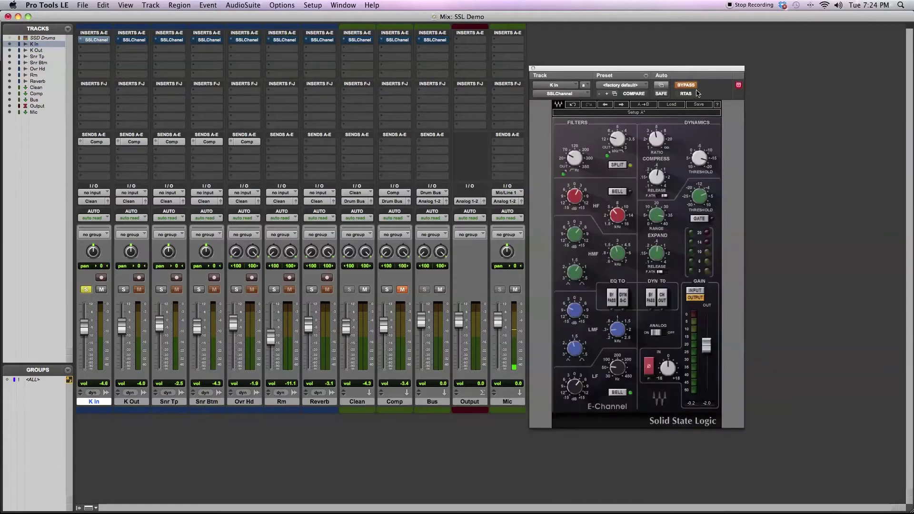
# Step: Examine the compressor, HMF band, filters and split option in K In's SSLChannel plug-in
pyautogui.moveTo(660, 186)
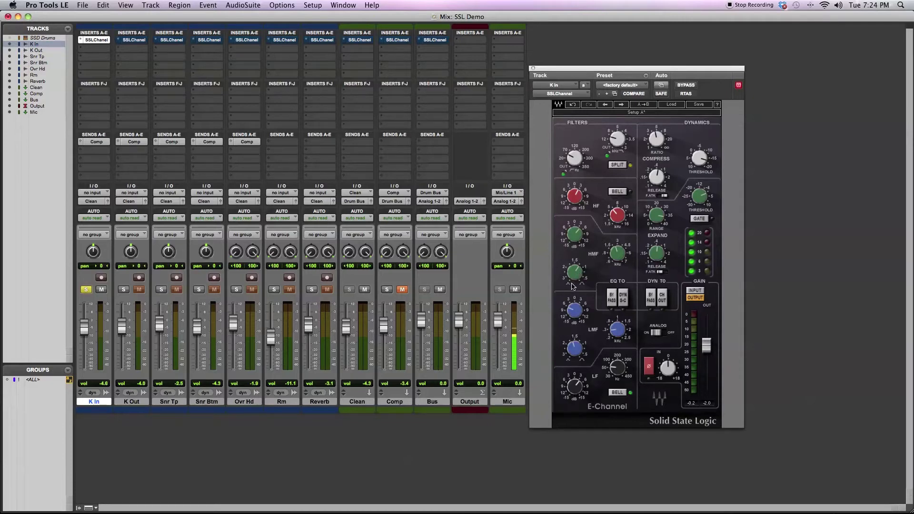
pyautogui.moveTo(578, 237); pyautogui.dragTo(577, 230)
pyautogui.moveTo(617, 257)
pyautogui.mouseDown()
pyautogui.moveTo(618, 271)
pyautogui.moveTo(617, 259)
pyautogui.mouseUp()
pyautogui.click(617, 165)
pyautogui.moveTo(571, 161); pyautogui.dragTo(568, 164)
pyautogui.moveTo(662, 261)
pyautogui.click(614, 143)
# Step: Compare K In during playback with its SSLChannel plug-in bypassed and enabled
pyautogui.click(686, 86)
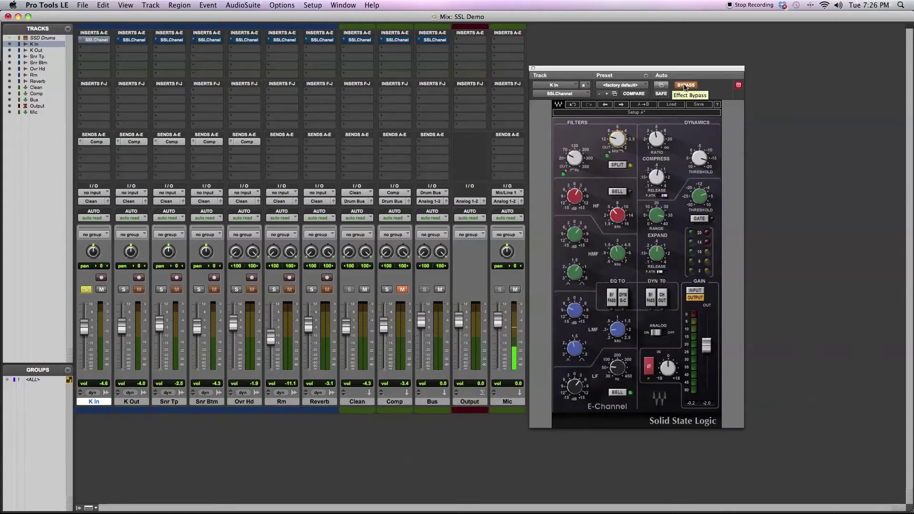
pyautogui.press('space')
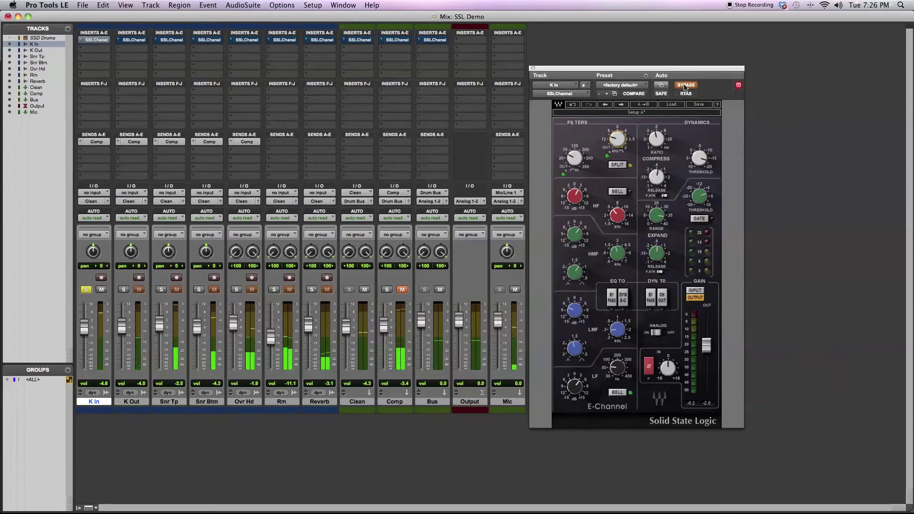
pyautogui.click(685, 87)
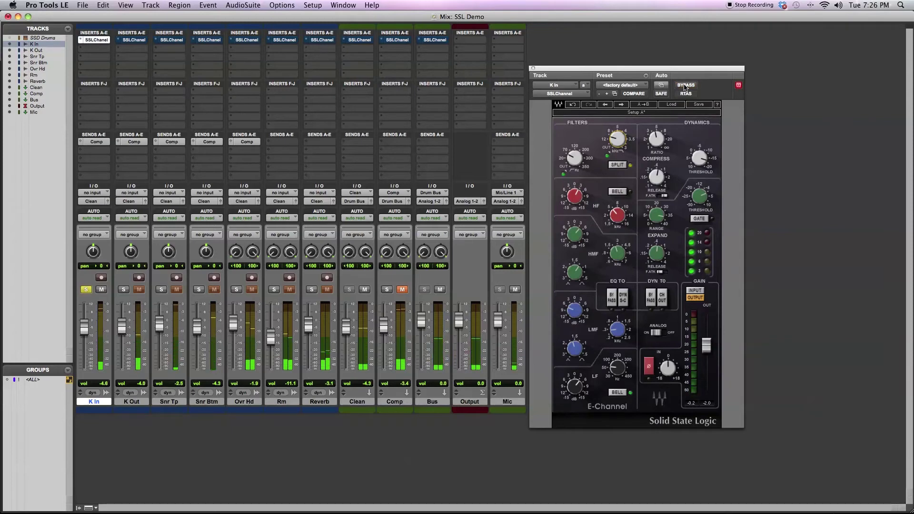
pyautogui.click(685, 86)
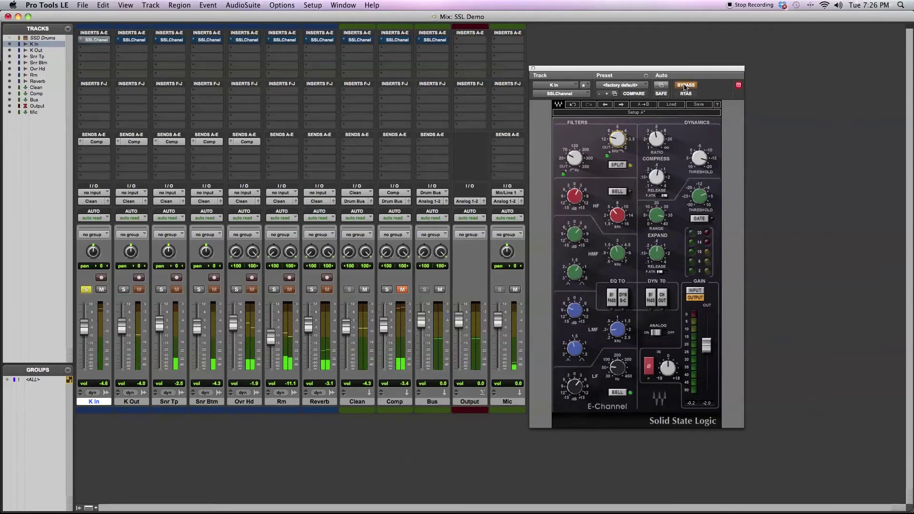
pyautogui.click(685, 86)
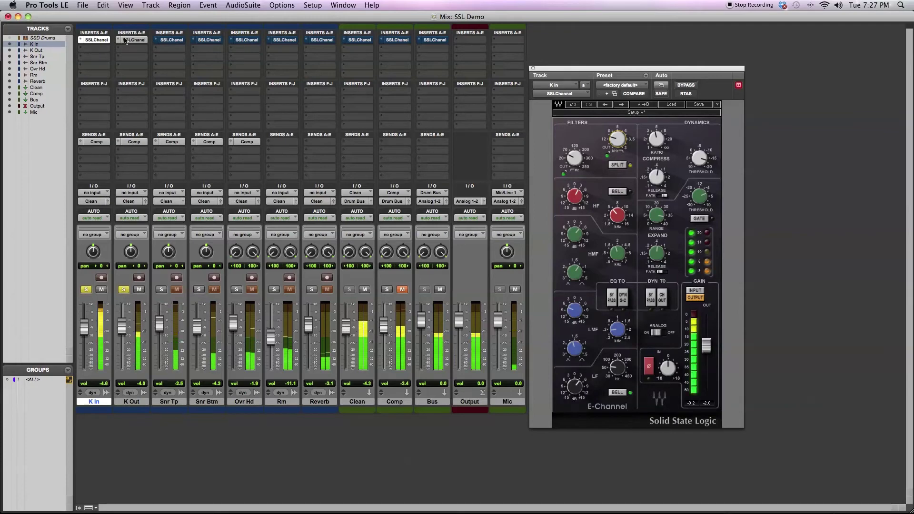
# Step: Toggle the bypass of the SSLChannel inserts on K In and K Out for comparison, leaving both inserts enabled
pyautogui.keyDown('super'); pyautogui.click(105, 41); pyautogui.keyUp('super')
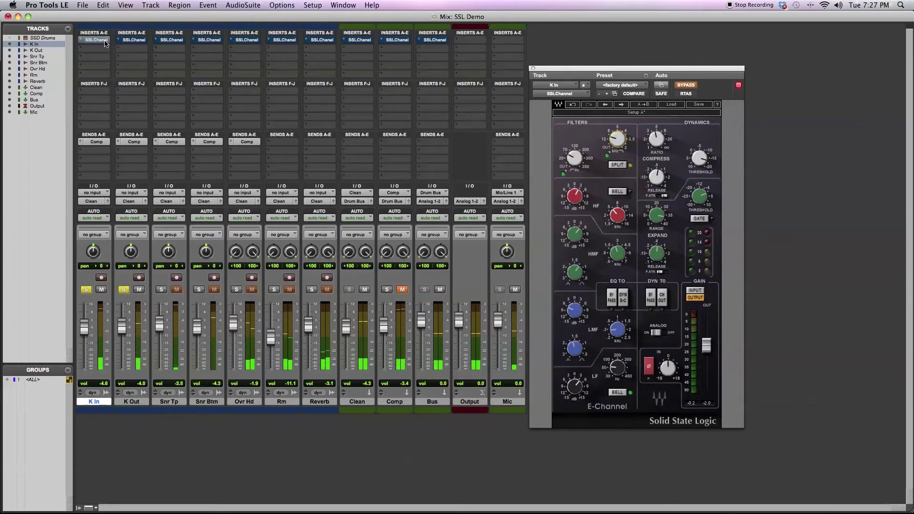
pyautogui.keyDown('super'); pyautogui.click(105, 41); pyautogui.keyUp('super')
pyautogui.keyDown('super'); pyautogui.click(133, 41); pyautogui.keyUp('super')
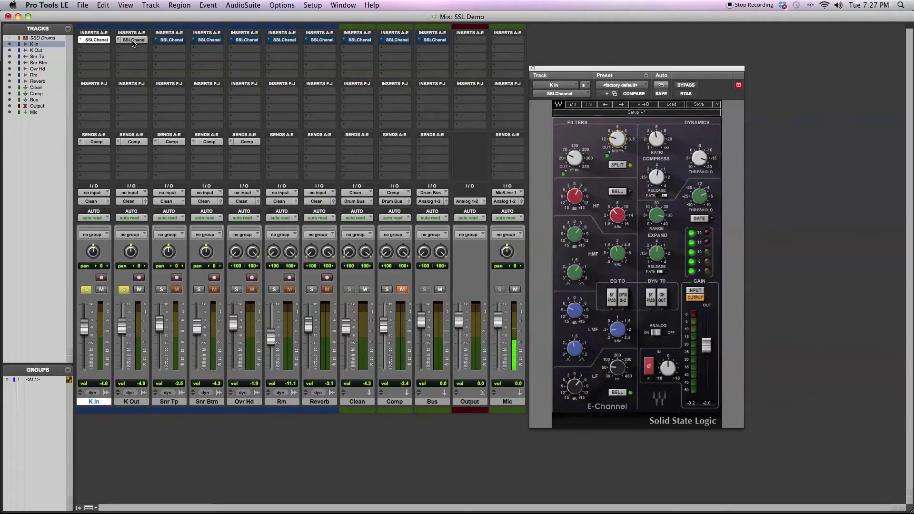
# Step: Solo Snr Tp and Snr Btm in place of the two kick tracks
pyautogui.click(161, 290)
pyautogui.click(198, 290)
pyautogui.click(124, 289)
pyautogui.click(86, 289)
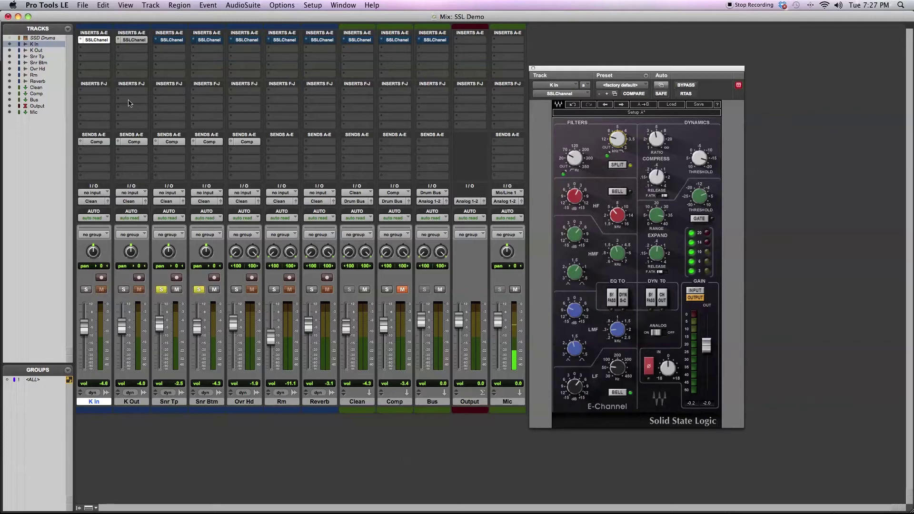
# Step: Open the SSLChannel plug-in on Snr Tp and examine its expander and its LF, LMF, HMF and HF bands
pyautogui.click(171, 40)
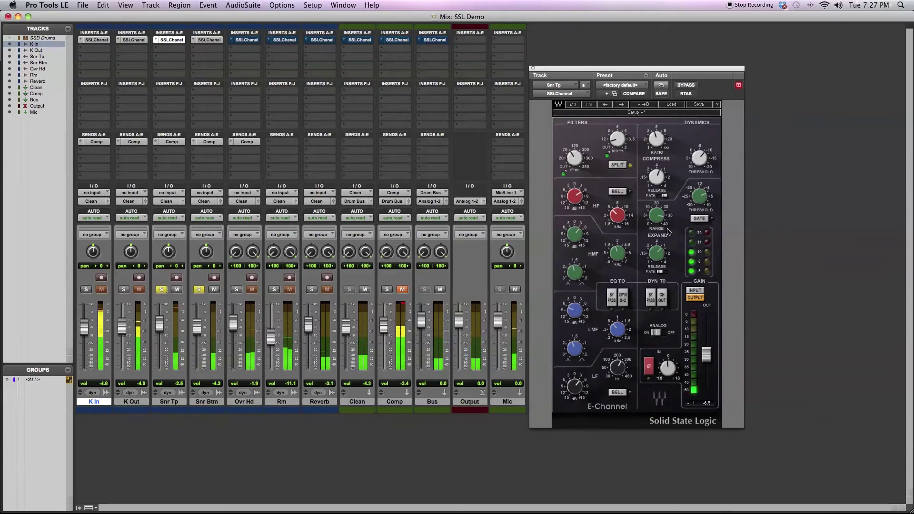
pyautogui.moveTo(660, 252)
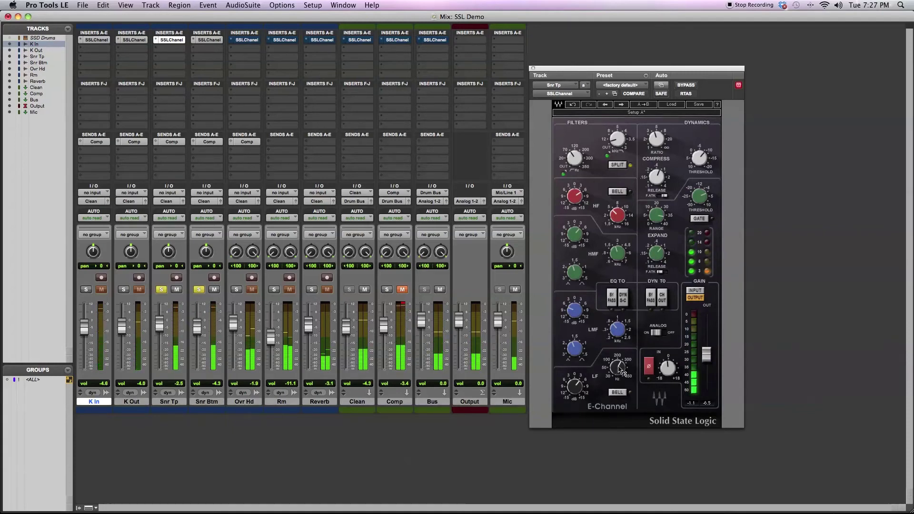
pyautogui.moveTo(625, 361)
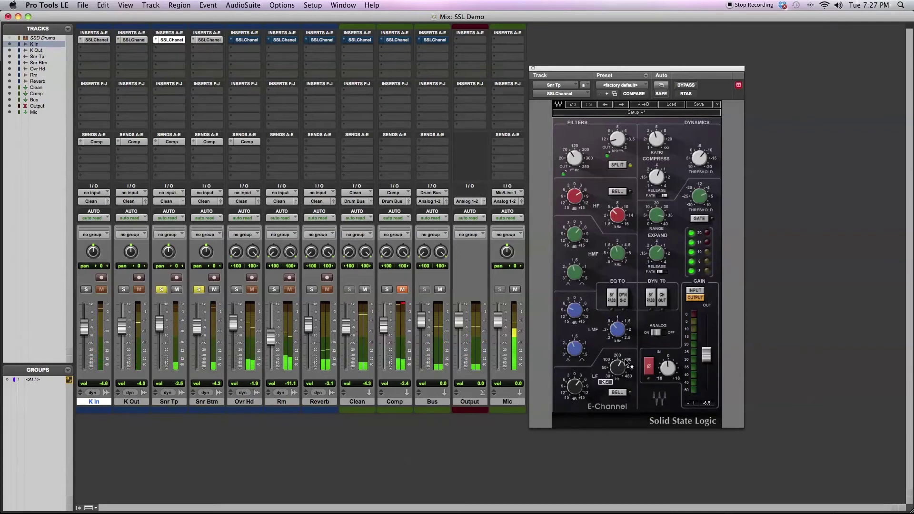
pyautogui.moveTo(614, 331)
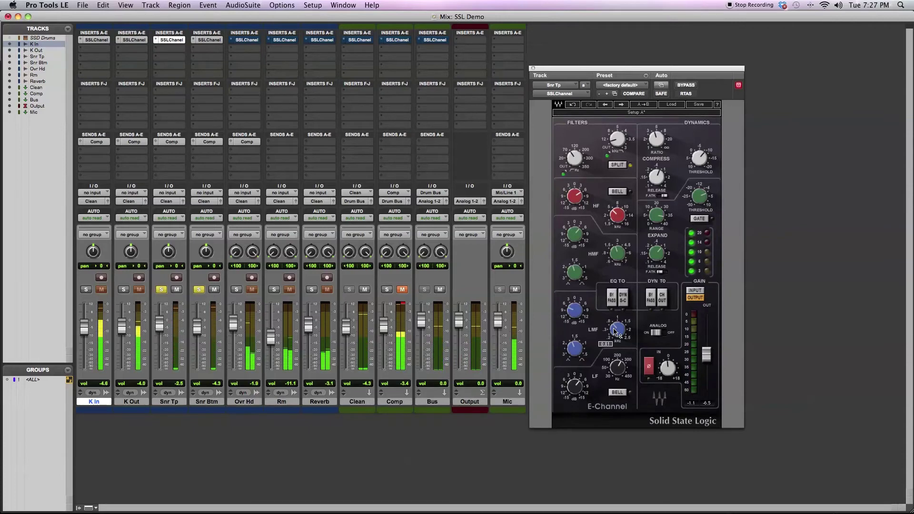
pyautogui.moveTo(620, 255)
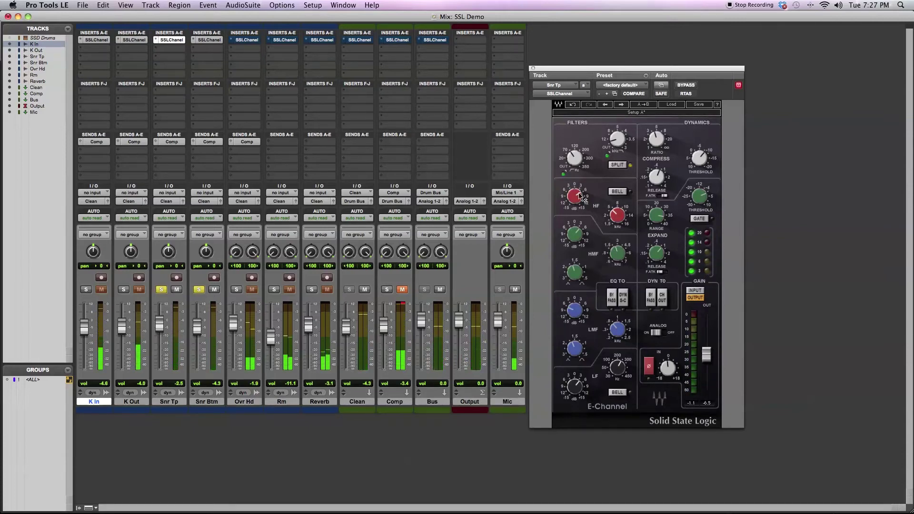
pyautogui.moveTo(580, 196)
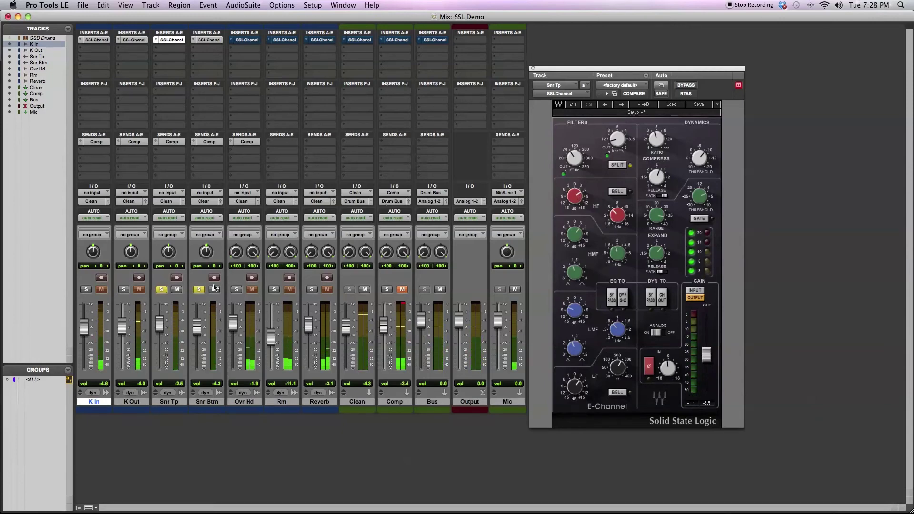
# Step: Clear the snare solos, solo Ovr Hd and open its SSLChannel plug-in to examine the compressor and expander
pyautogui.keyDown('alt'); pyautogui.click(200, 289); pyautogui.keyUp('alt')
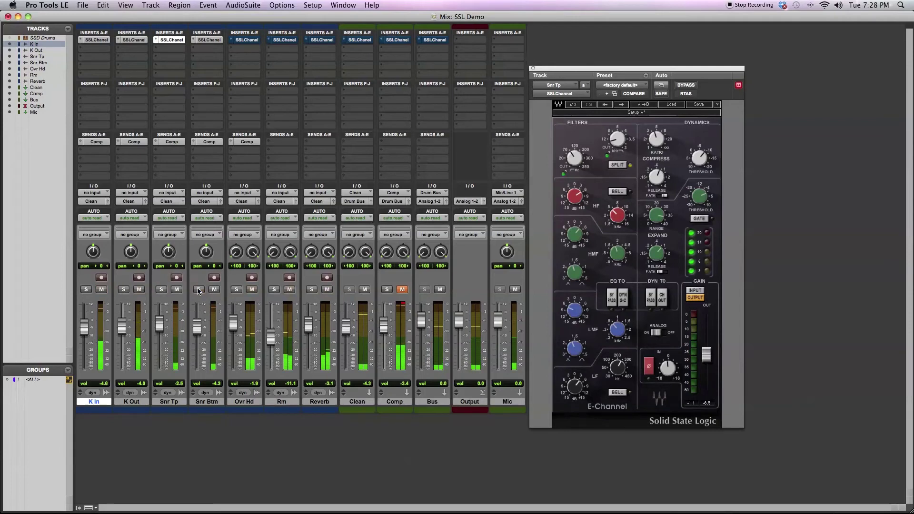
pyautogui.click(236, 289)
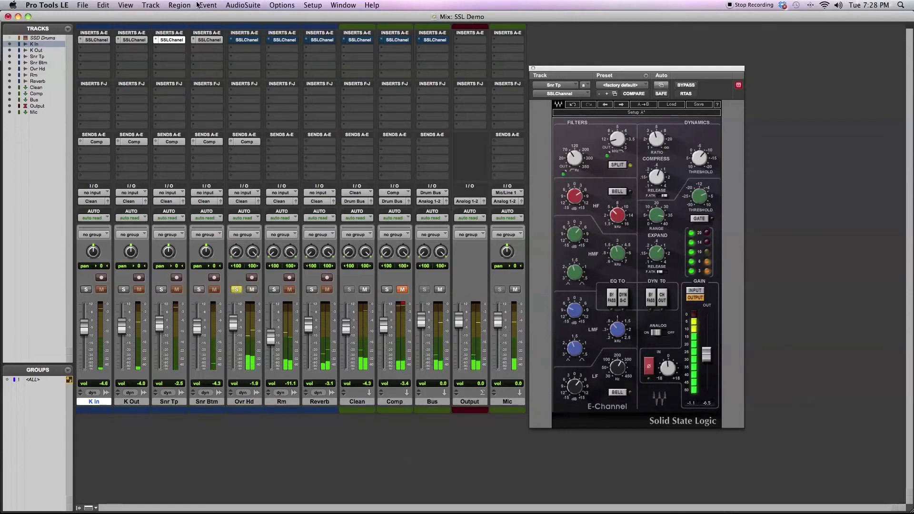
pyautogui.click(245, 39)
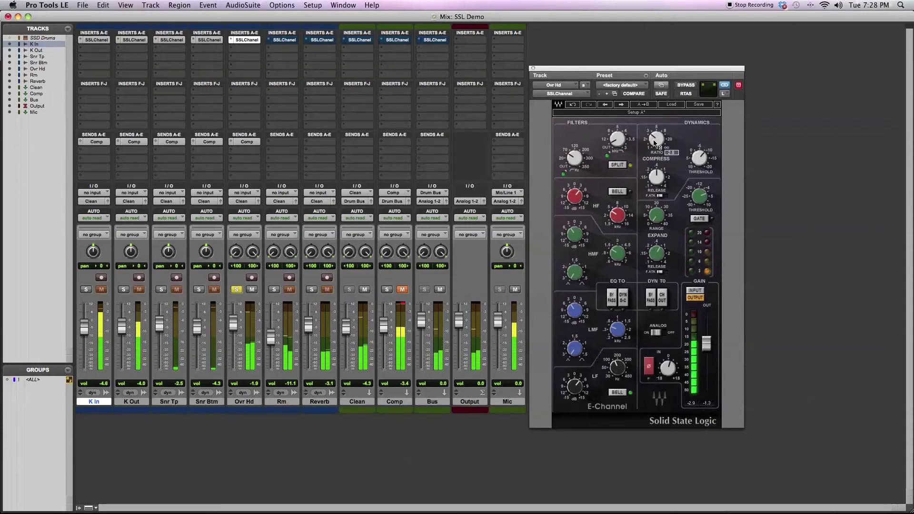
pyautogui.moveTo(660, 222)
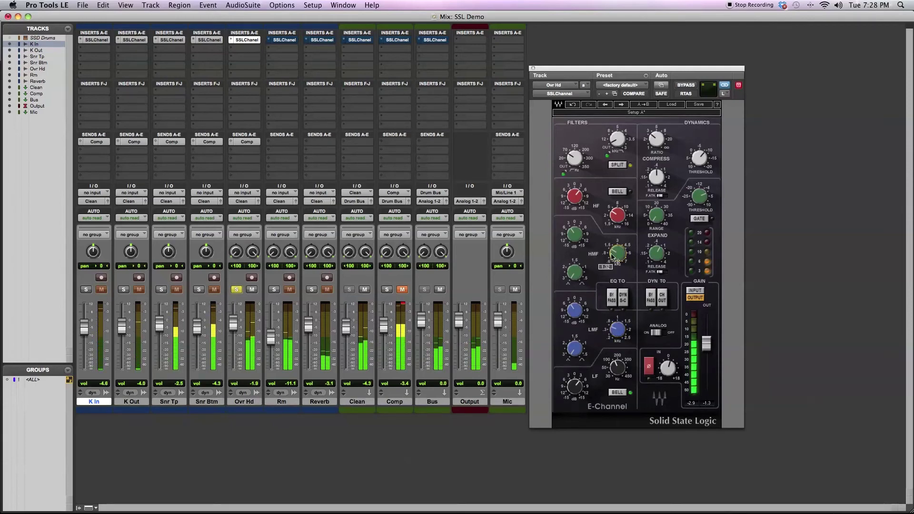
# Step: Solo Rm in place of Ovr Hd and lower the compressor release in Rm's SSLChannel plug-in
pyautogui.click(276, 290)
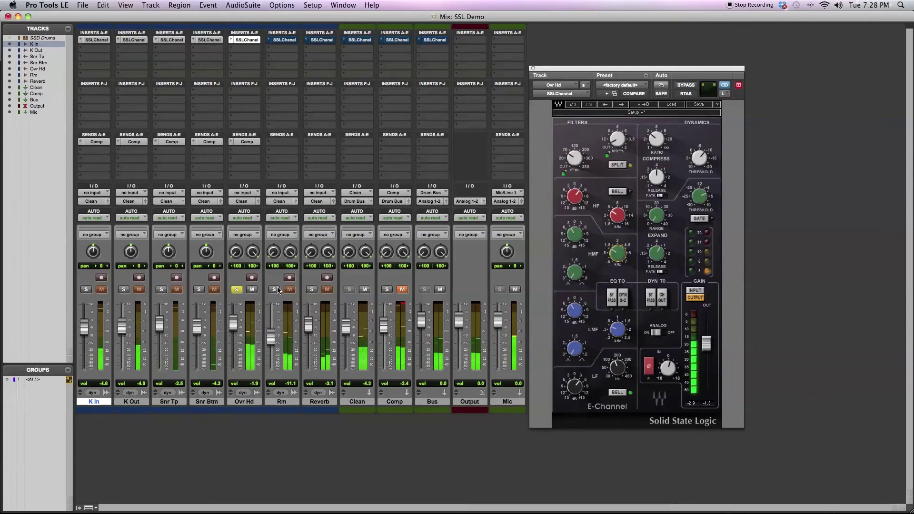
pyautogui.click(237, 289)
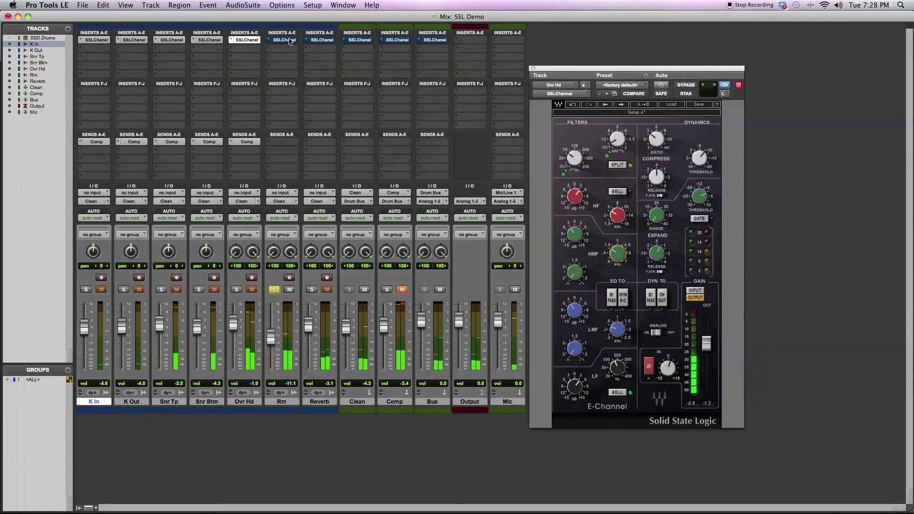
pyautogui.click(286, 40)
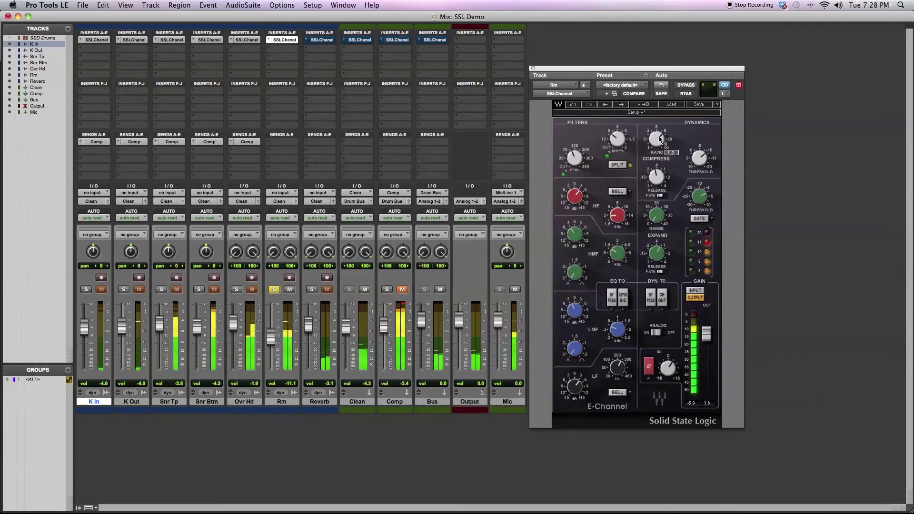
pyautogui.moveTo(658, 179)
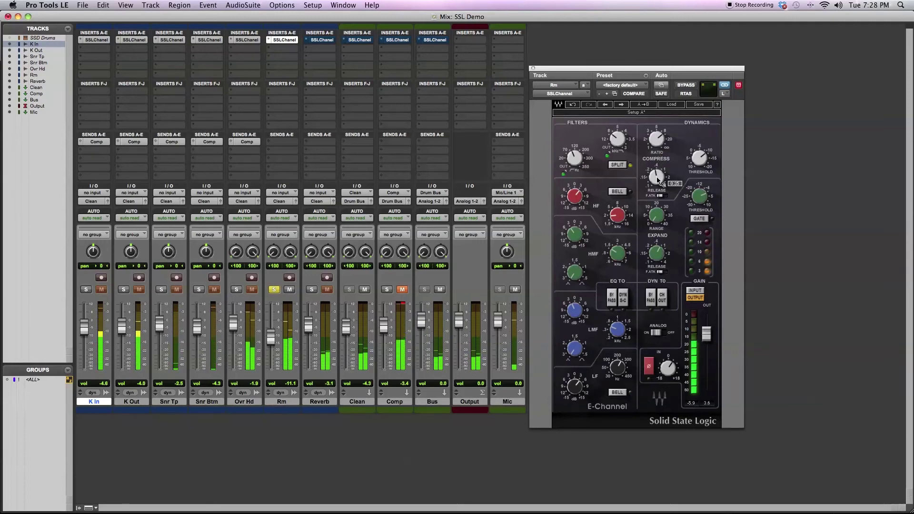
pyautogui.moveTo(658, 180); pyautogui.dragTo(658, 188)
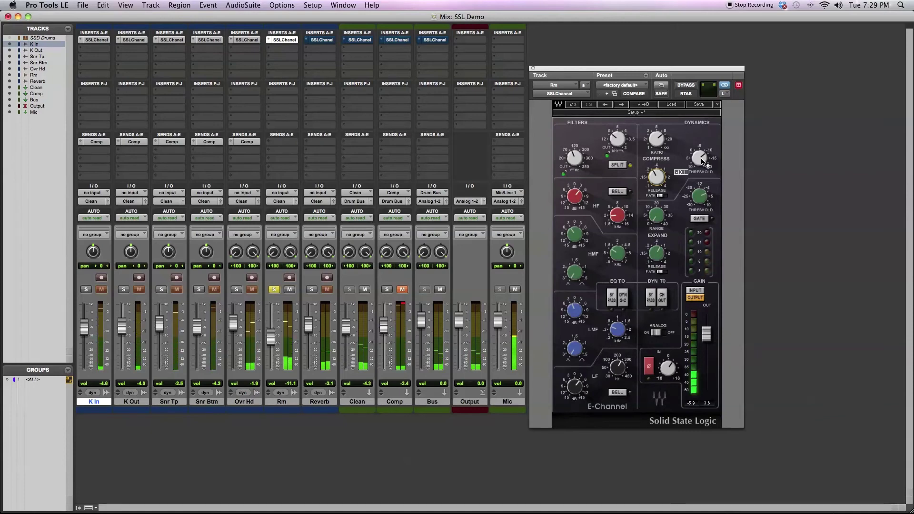
# Step: Solo Reverb in place of Rm to audition it with its SSLChannel plug-in open, ending with no track soloed
pyautogui.click(312, 289)
pyautogui.click(274, 290)
pyautogui.click(328, 42)
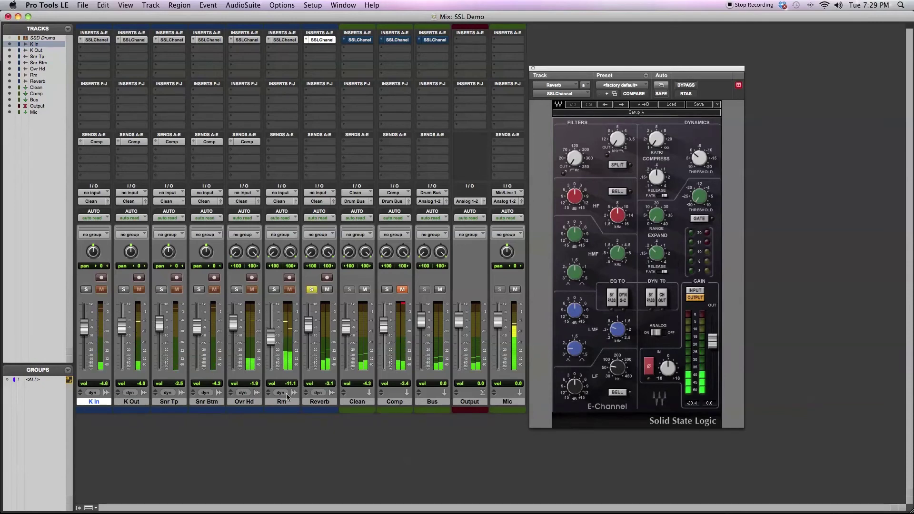
pyautogui.click(315, 289)
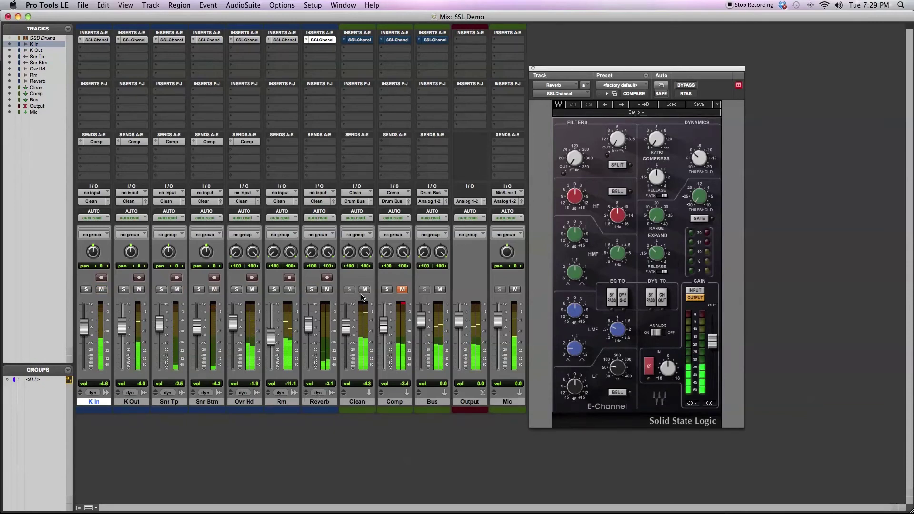
# Step: Open the Clean track's SSLChannel plug-in, and enable the Bus insert while auditioning the Comp track unmuted, leaving Comp muted
pyautogui.click(360, 40)
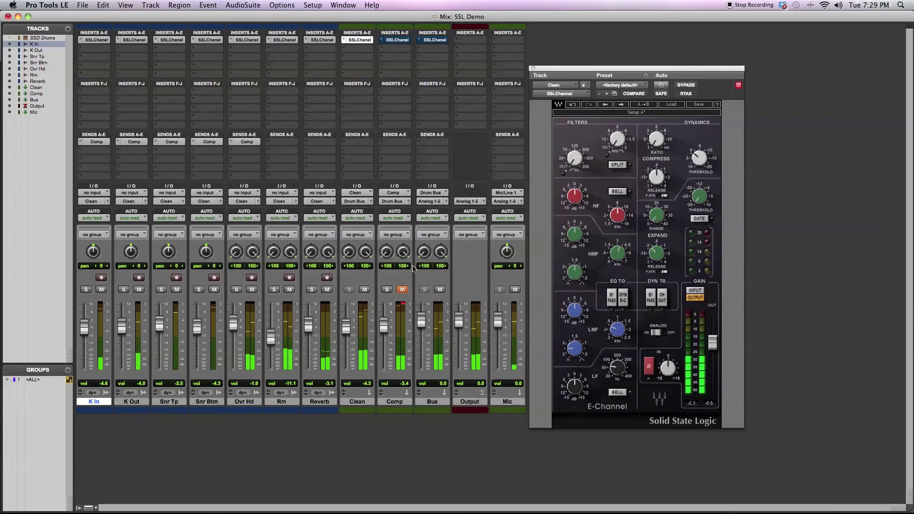
pyautogui.click(403, 290)
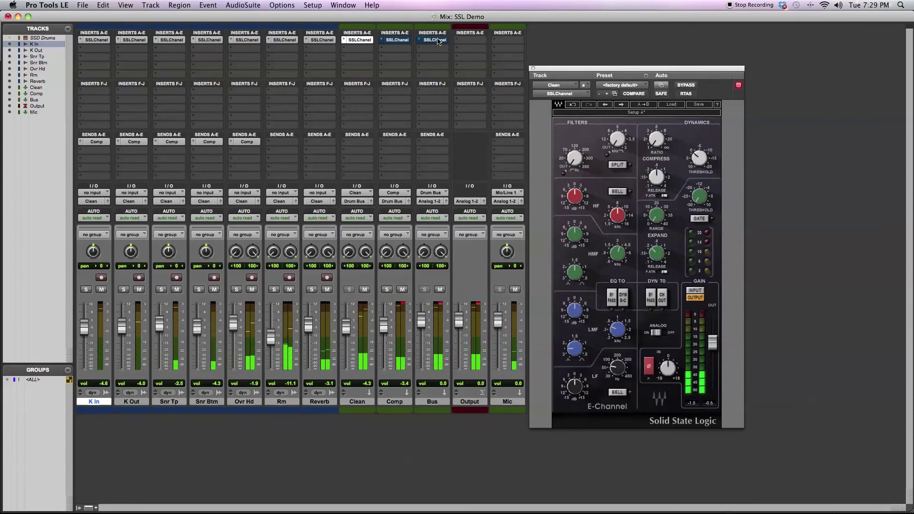
pyautogui.keyDown('super'); pyautogui.click(434, 40); pyautogui.keyUp('super')
pyautogui.click(403, 290)
# Step: Open the Bus track's SSLChannel plug-in and examine its compressor ratio and threshold
pyautogui.click(434, 40)
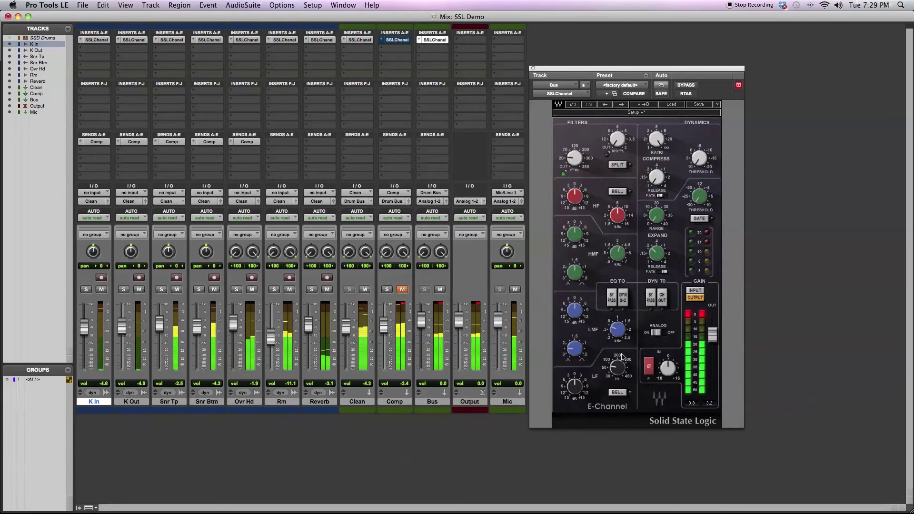
pyautogui.moveTo(662, 146)
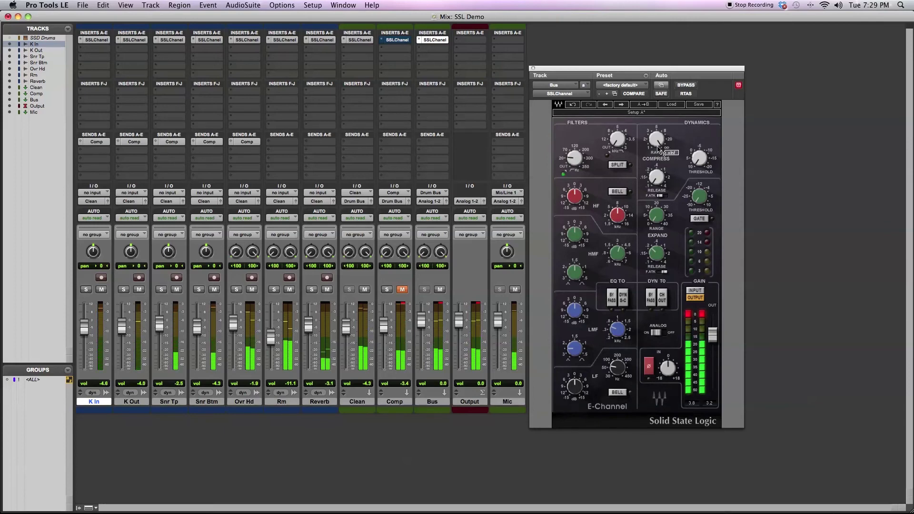
pyautogui.moveTo(699, 167)
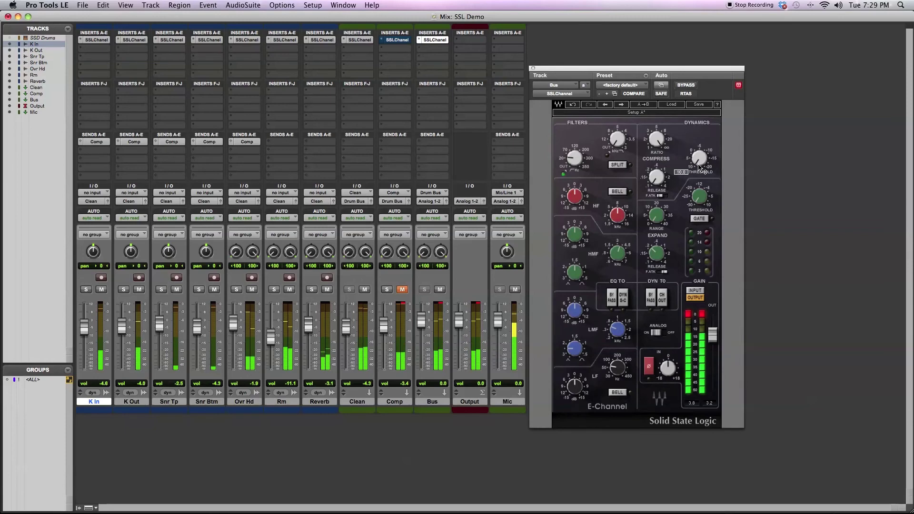
# Step: Blend the unmuted Comp track into the mix at -3.1 dB, with its SSLChannel insert enabled and its plug-in open
pyautogui.click(691, 319)
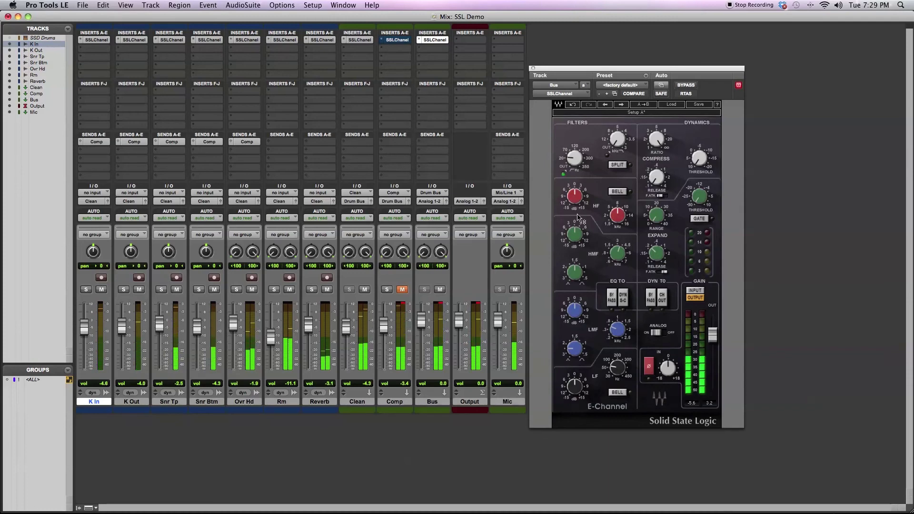
pyautogui.click(402, 290)
pyautogui.moveTo(384, 332); pyautogui.dragTo(383, 350)
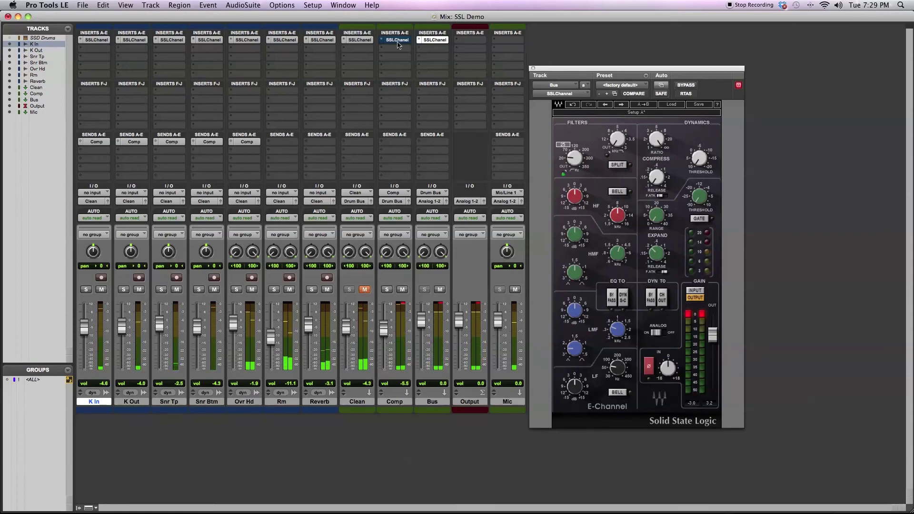
pyautogui.click(401, 40)
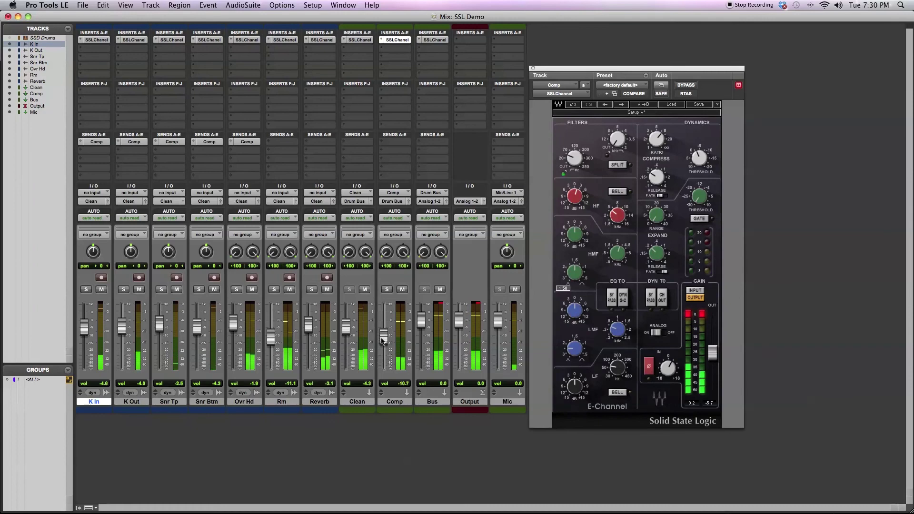
pyautogui.moveTo(384, 329)
pyautogui.mouseDown()
pyautogui.moveTo(384, 381)
pyautogui.moveTo(386, 327)
pyautogui.mouseUp()
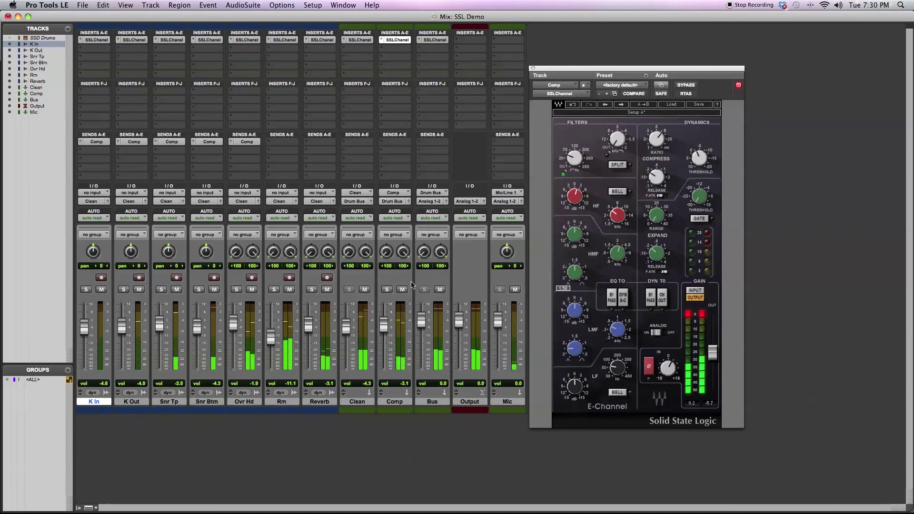
# Step: Select tracks K In through Bus, bypass all their SSLChannel inserts together, and re-enable them to compare the unprocessed and processed mix
pyautogui.click(433, 402)
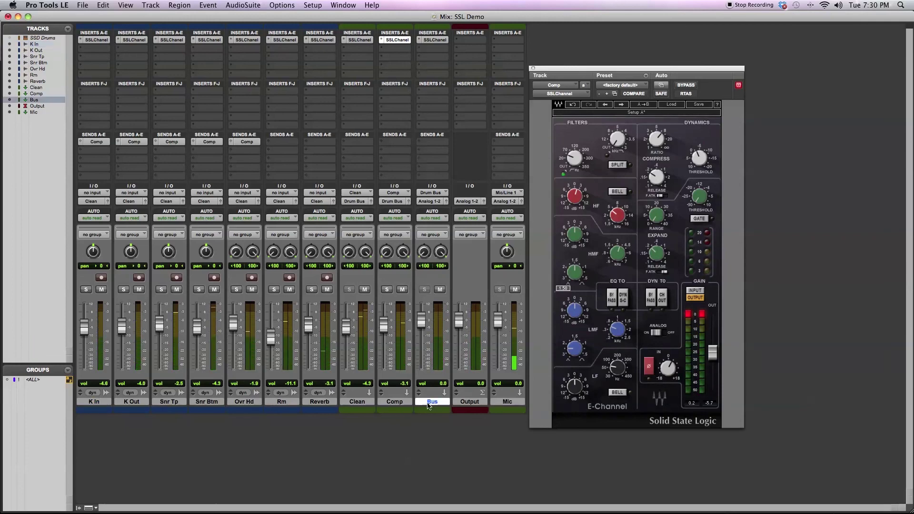
pyautogui.keyDown('shift'); pyautogui.click(101, 402); pyautogui.keyUp('shift')
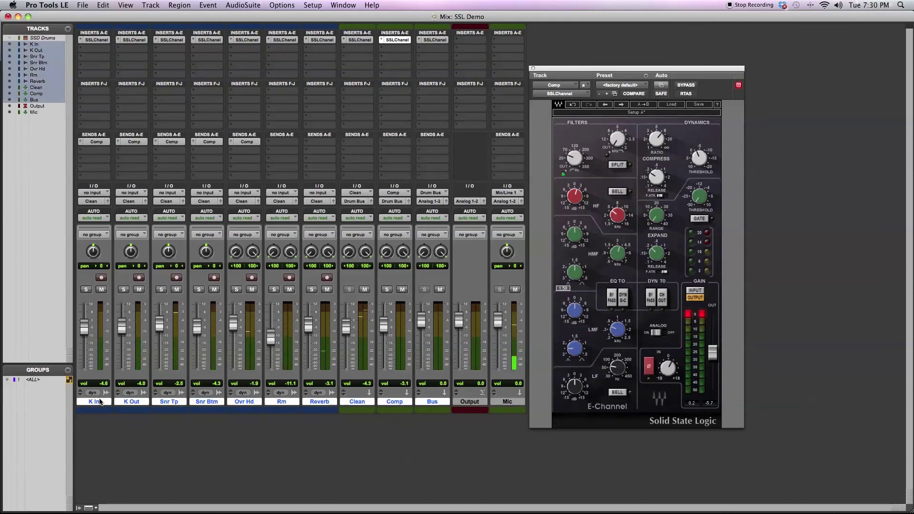
pyautogui.rightClick(102, 34)
pyautogui.click(94, 39)
pyautogui.rightClick(94, 38)
pyautogui.keyDown('alt'); pyautogui.keyDown('shift'); pyautogui.click(102, 40); pyautogui.keyUp('shift'); pyautogui.keyUp('alt')
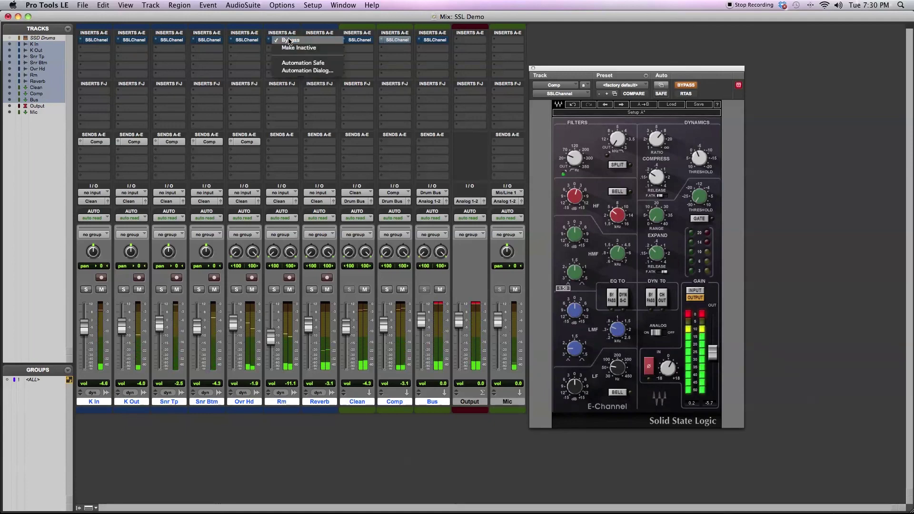
pyautogui.keyDown('alt'); pyautogui.keyDown('super'); pyautogui.click(289, 41); pyautogui.keyUp('super'); pyautogui.keyUp('alt')
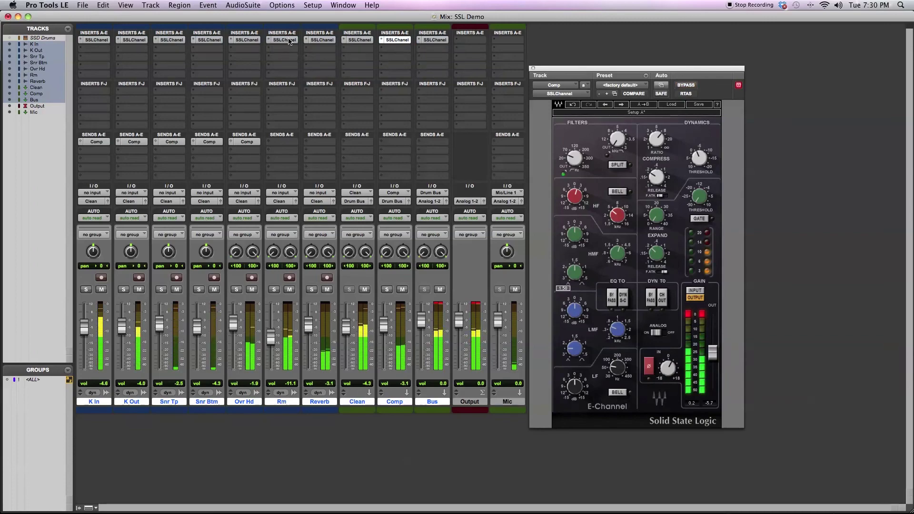